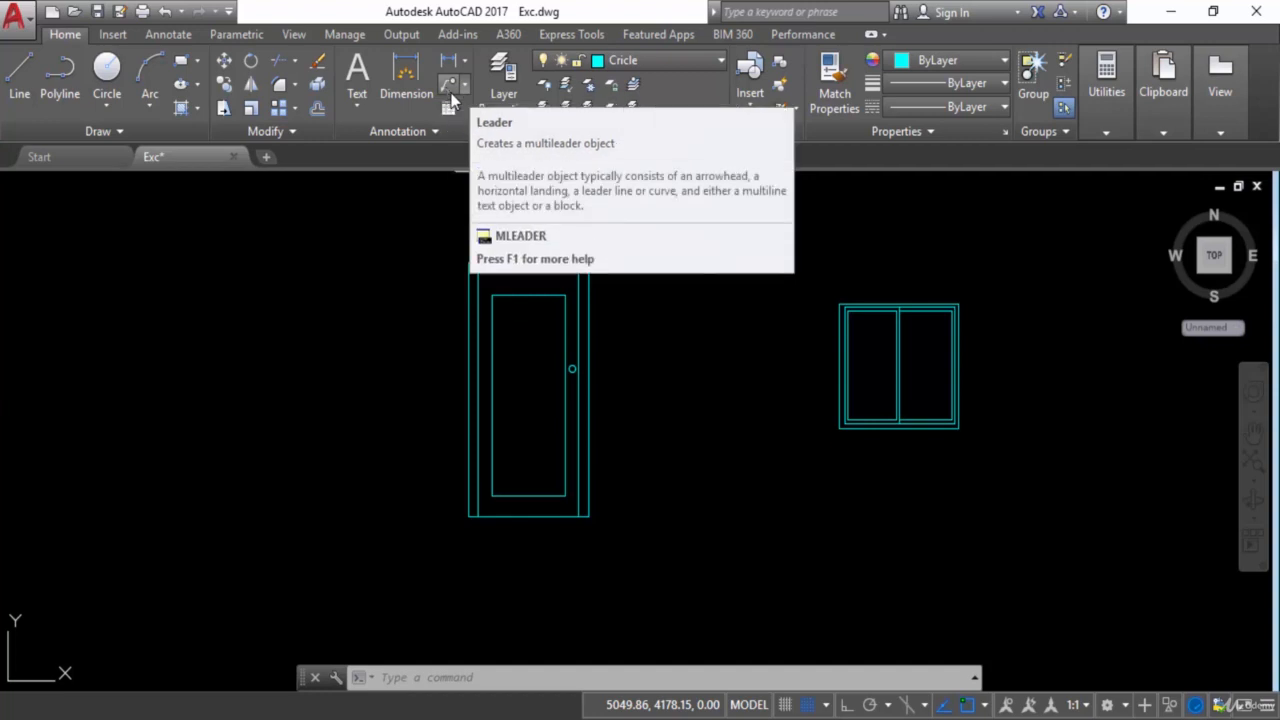
Create a new layer named Leader in the layer list.
click(507, 80)
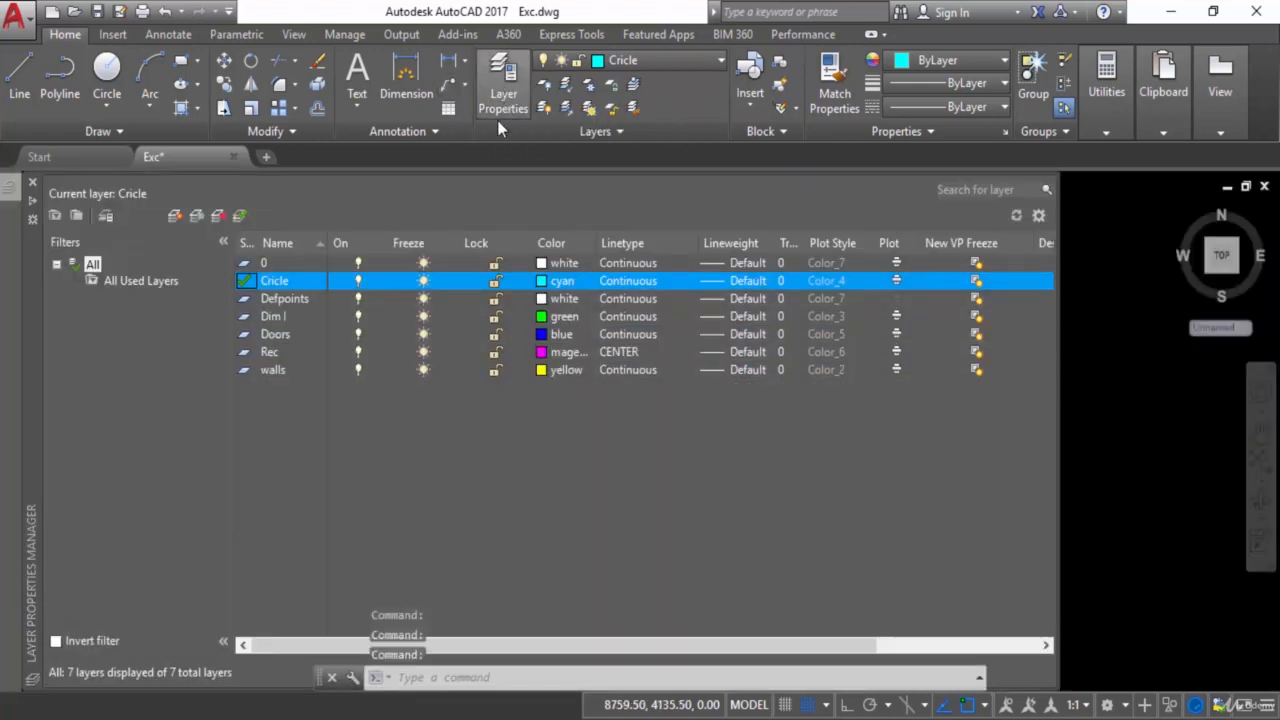
click(179, 218)
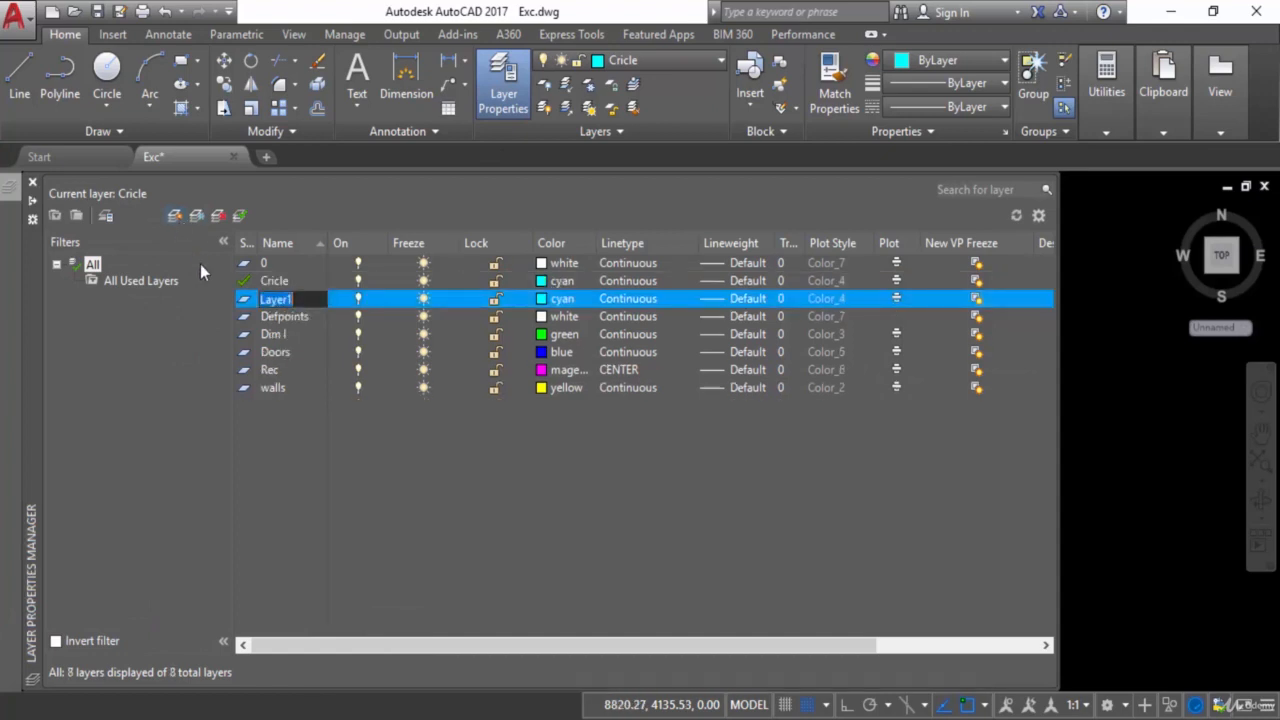
drag(304, 301, 233, 300)
text(Leader)
key(Return)
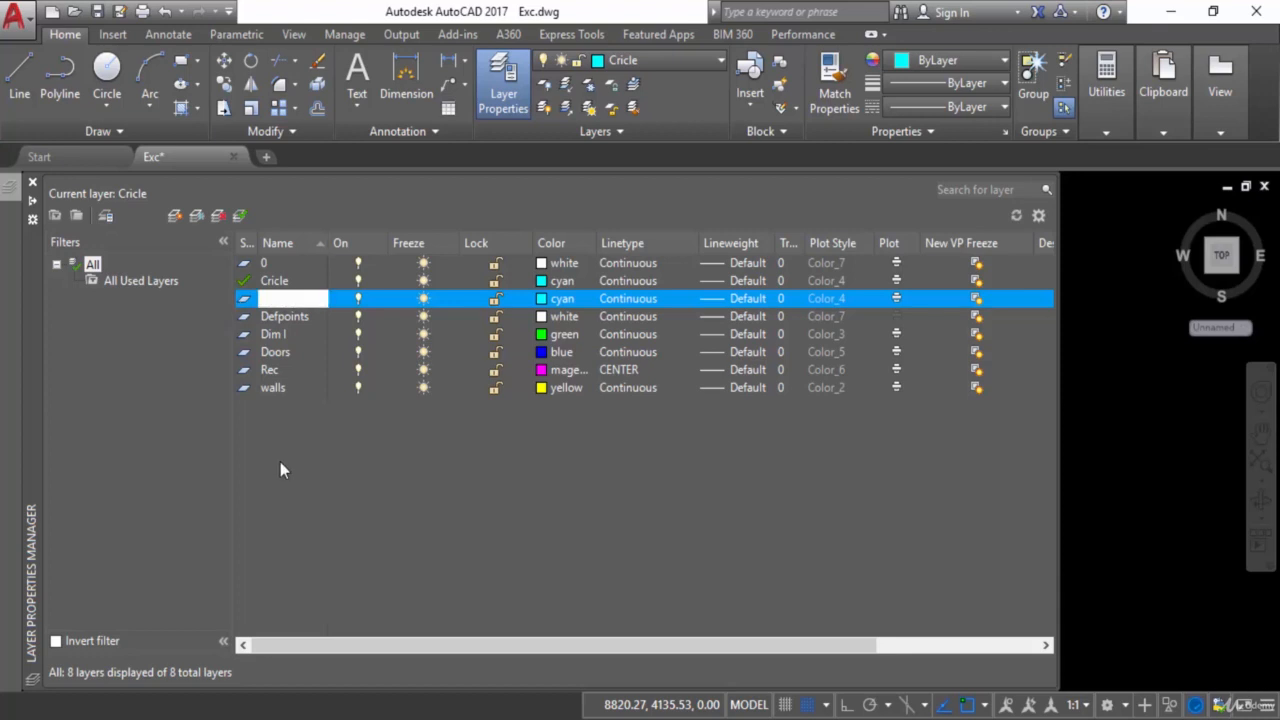
Set the Leader layer's color to index 40 and make it the current layer.
click(541, 304)
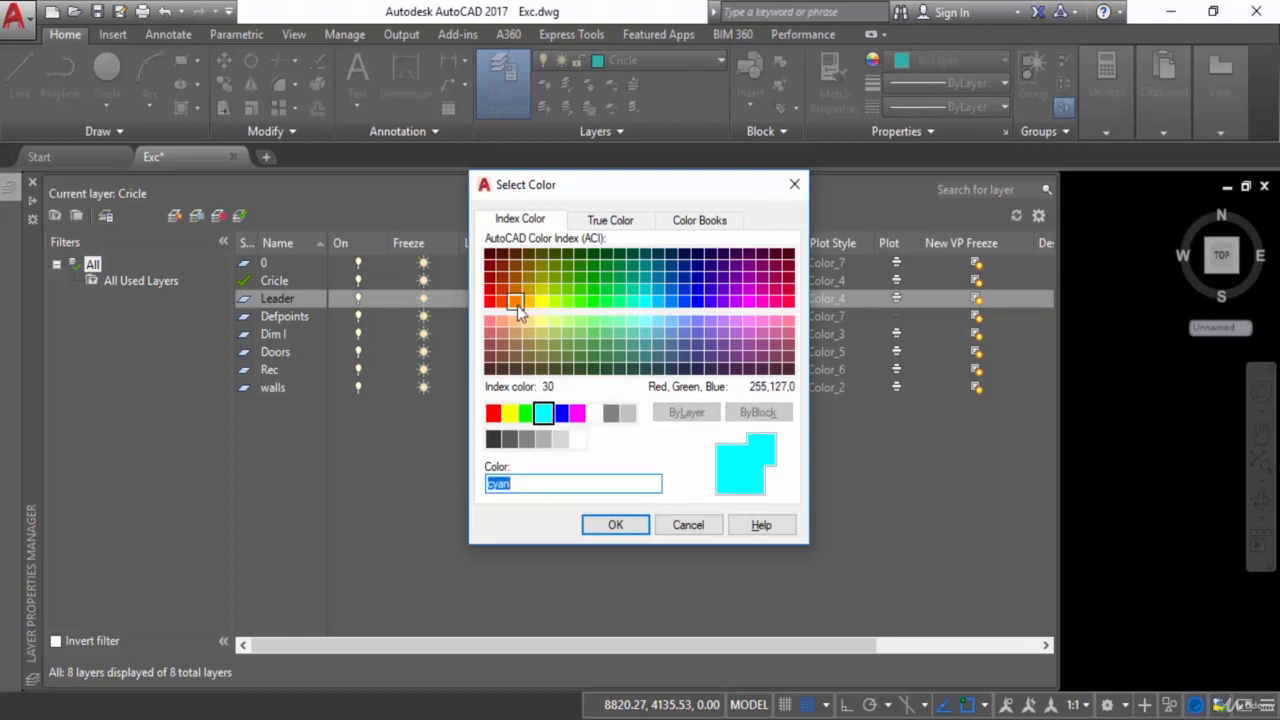
click(528, 301)
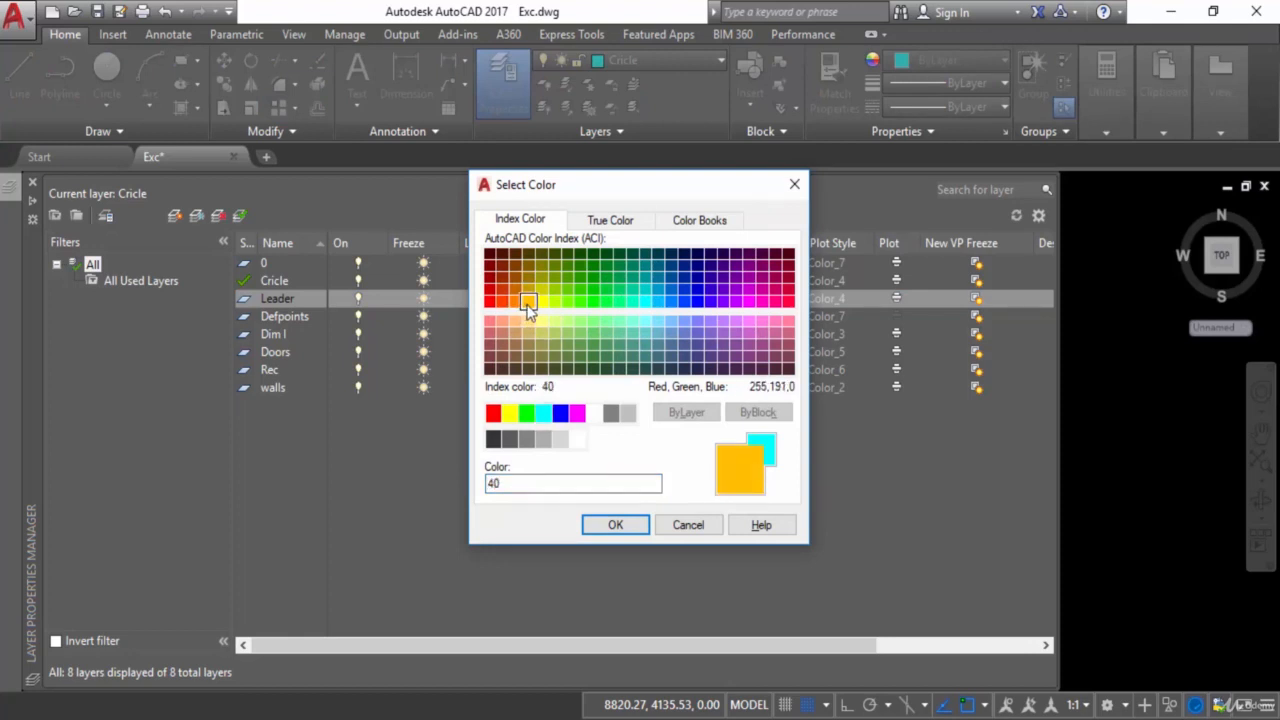
click(612, 527)
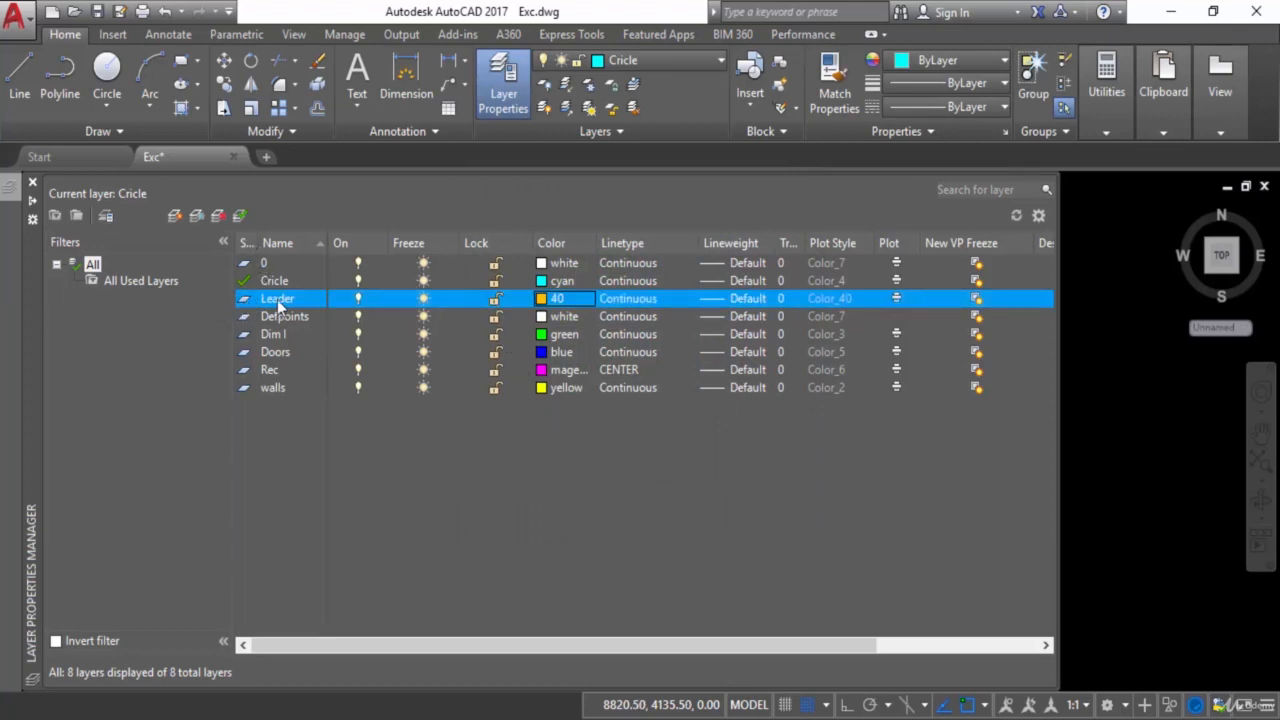
click(241, 222)
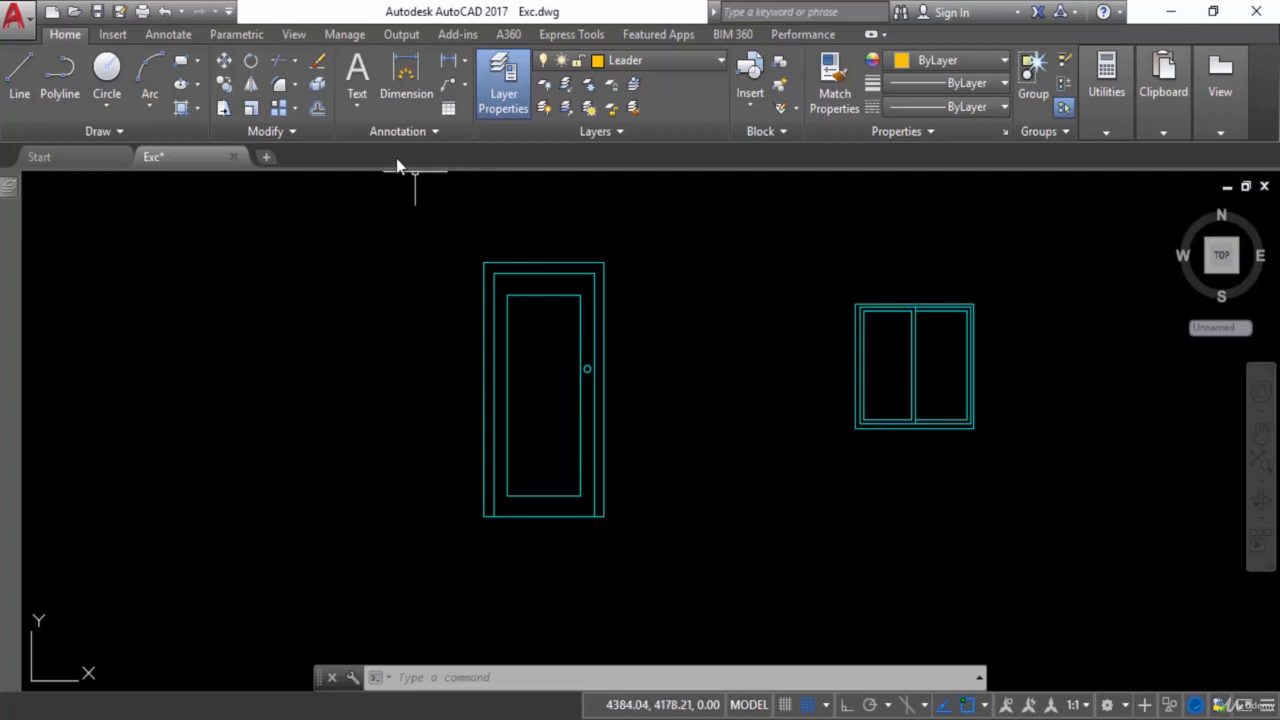
Start a multileader with its arrowhead on the door's top edge and its landing up and to the right, at about 6556, 4094.
click(447, 84)
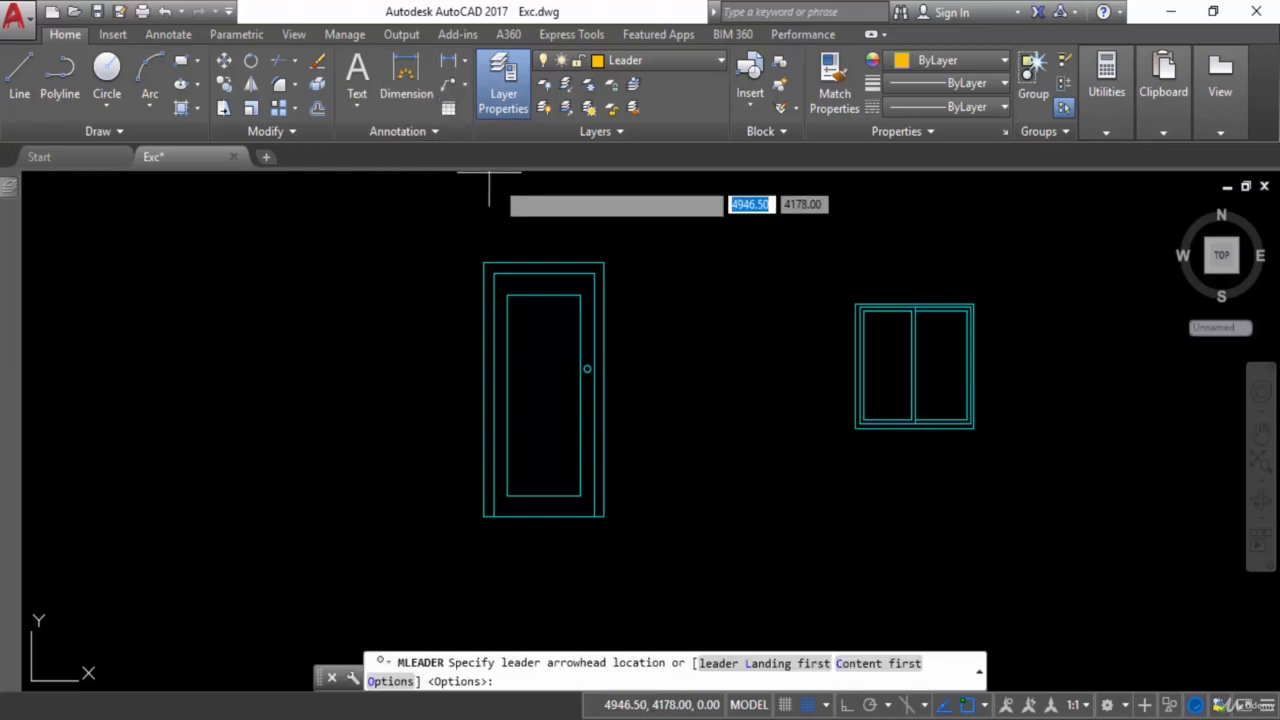
click(565, 263)
middle_drag(641, 196, 592, 258)
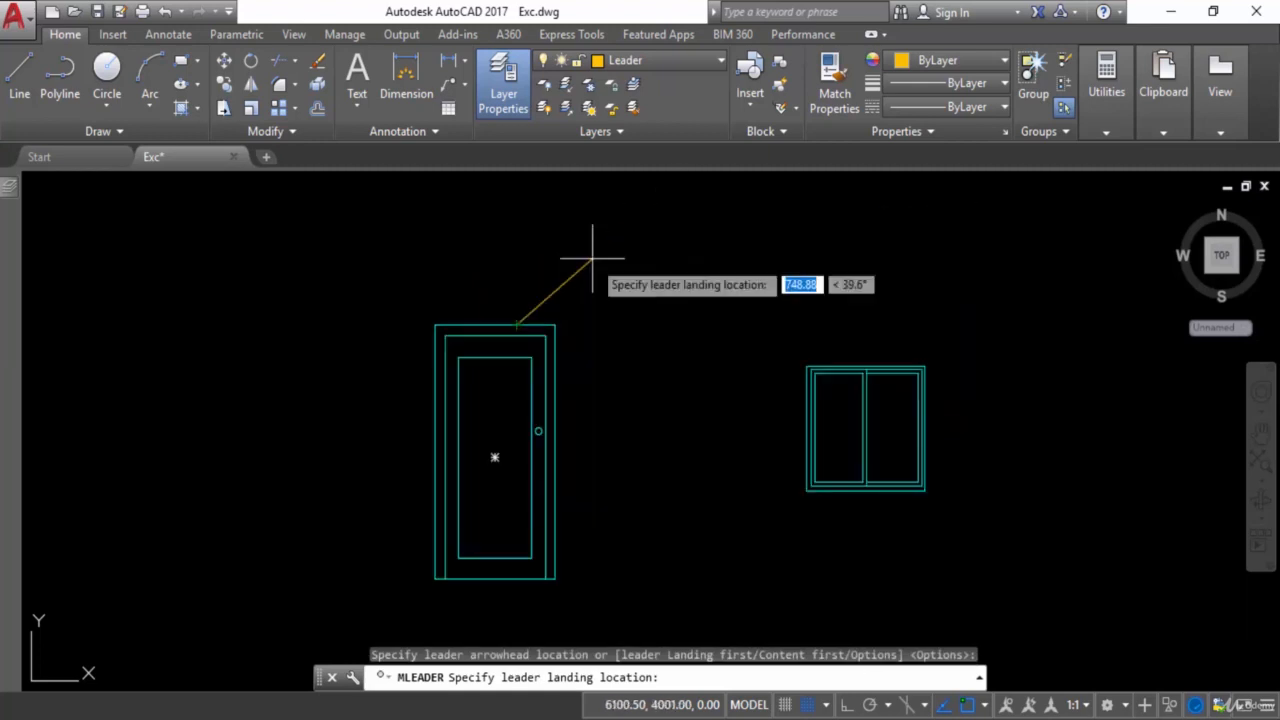
click(655, 243)
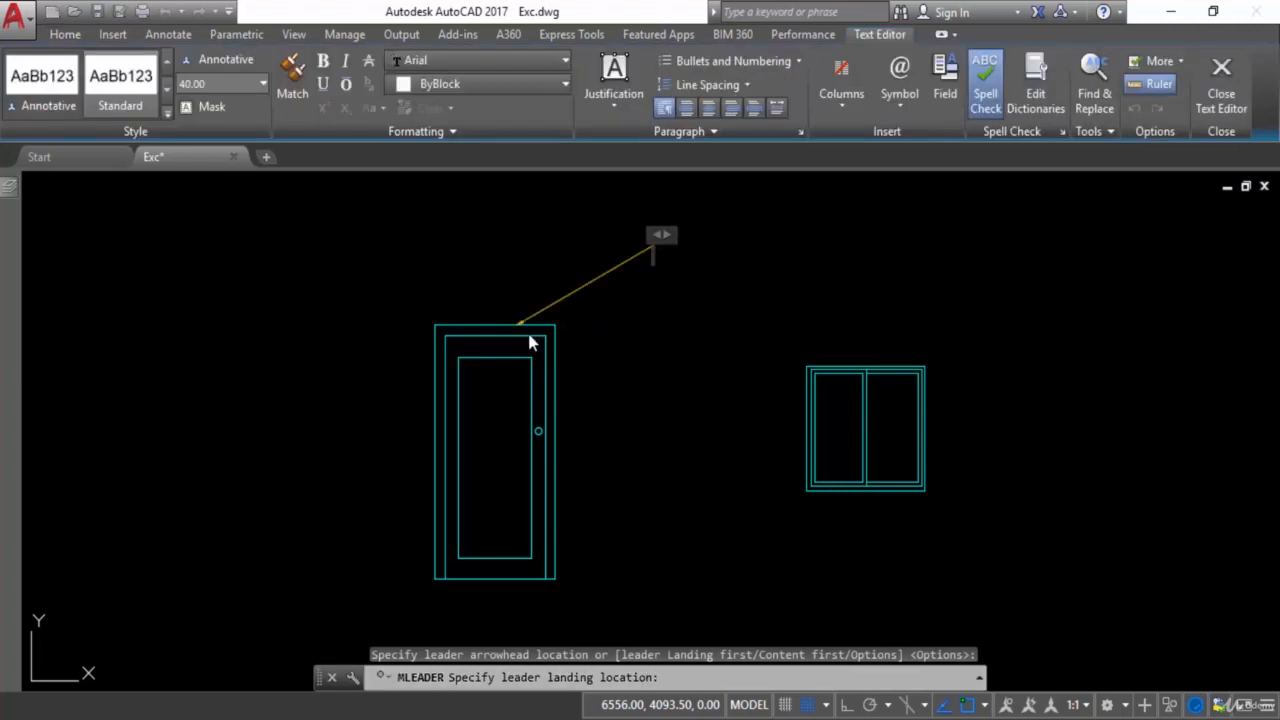
scroll(522, 335, up, 4)
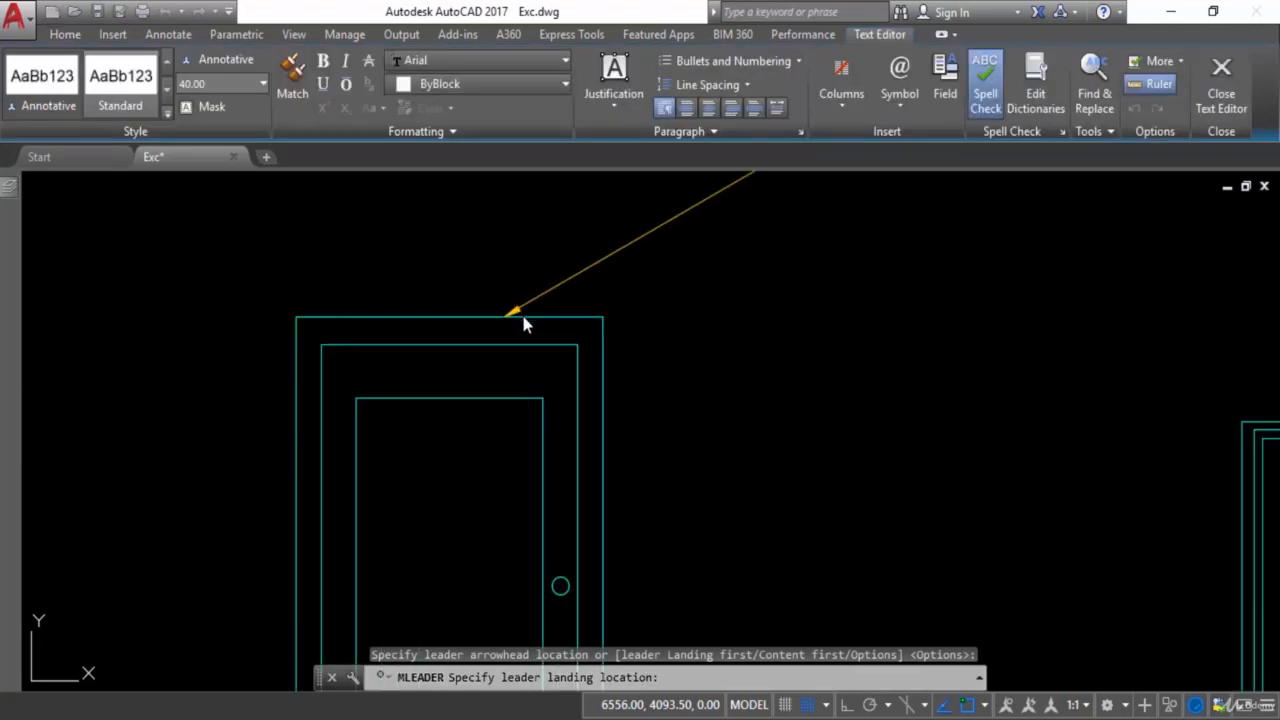
scroll(522, 322, down, 2)
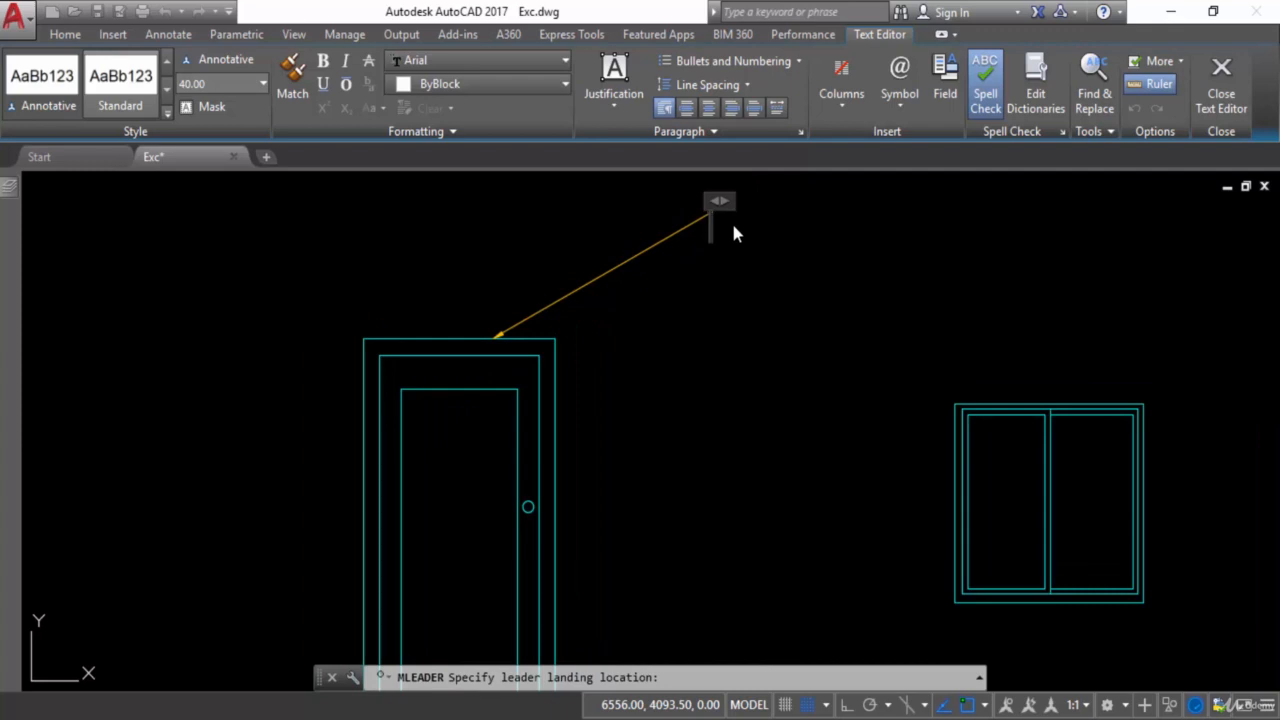
Enter "Door Elevation" as the door leader's text and finish the annotation.
text(Door Ele)
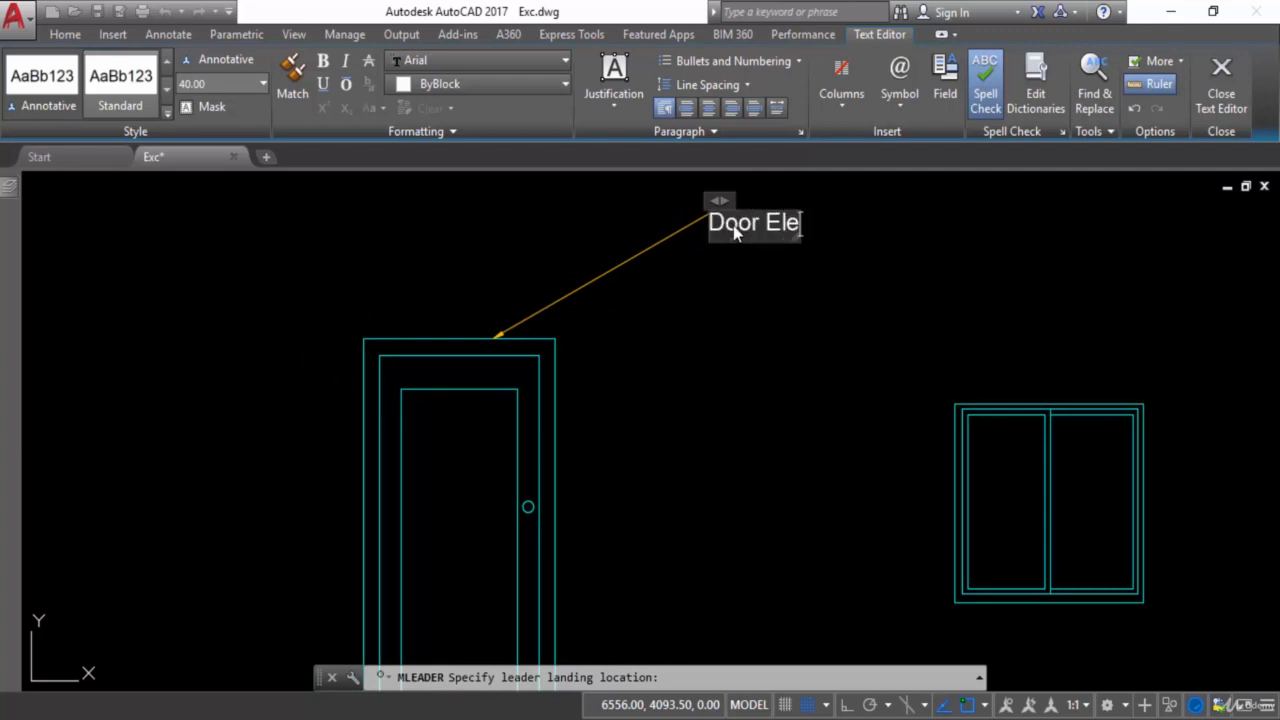
text(vato)
key(BackSpace)
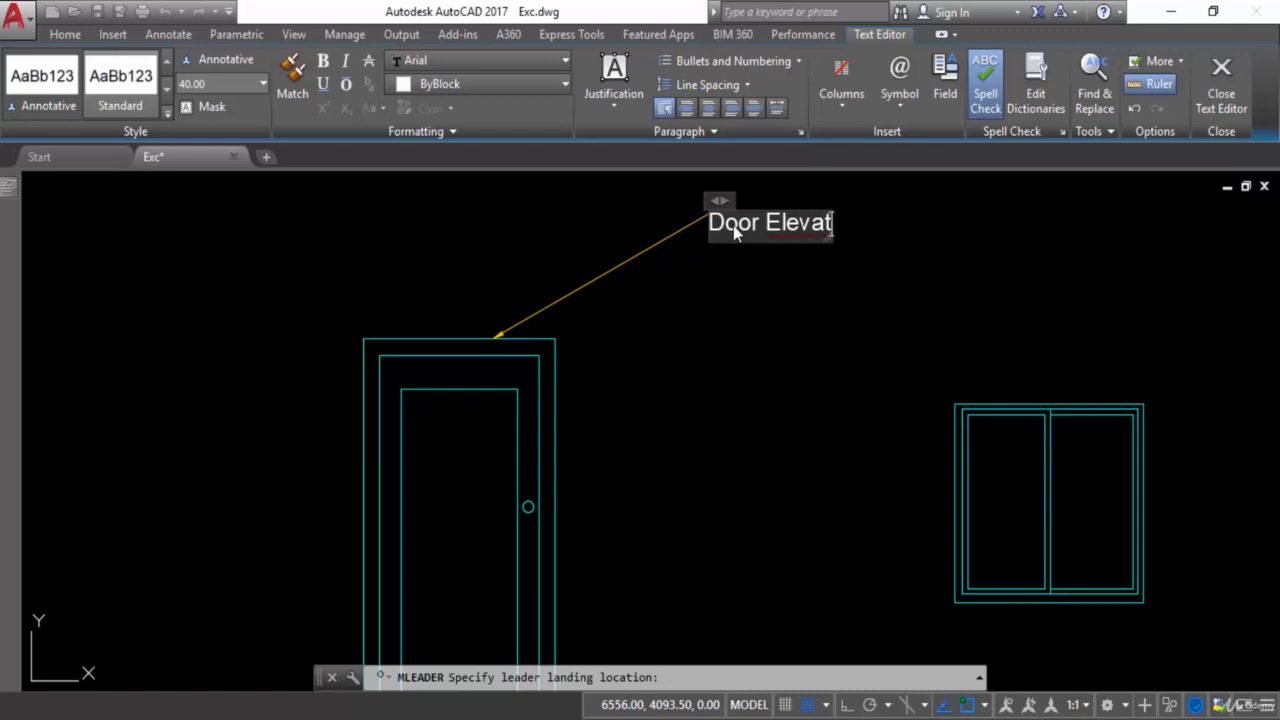
text(o)
key(BackSpace)
text(o)
key(BackSpace)
text(ion)
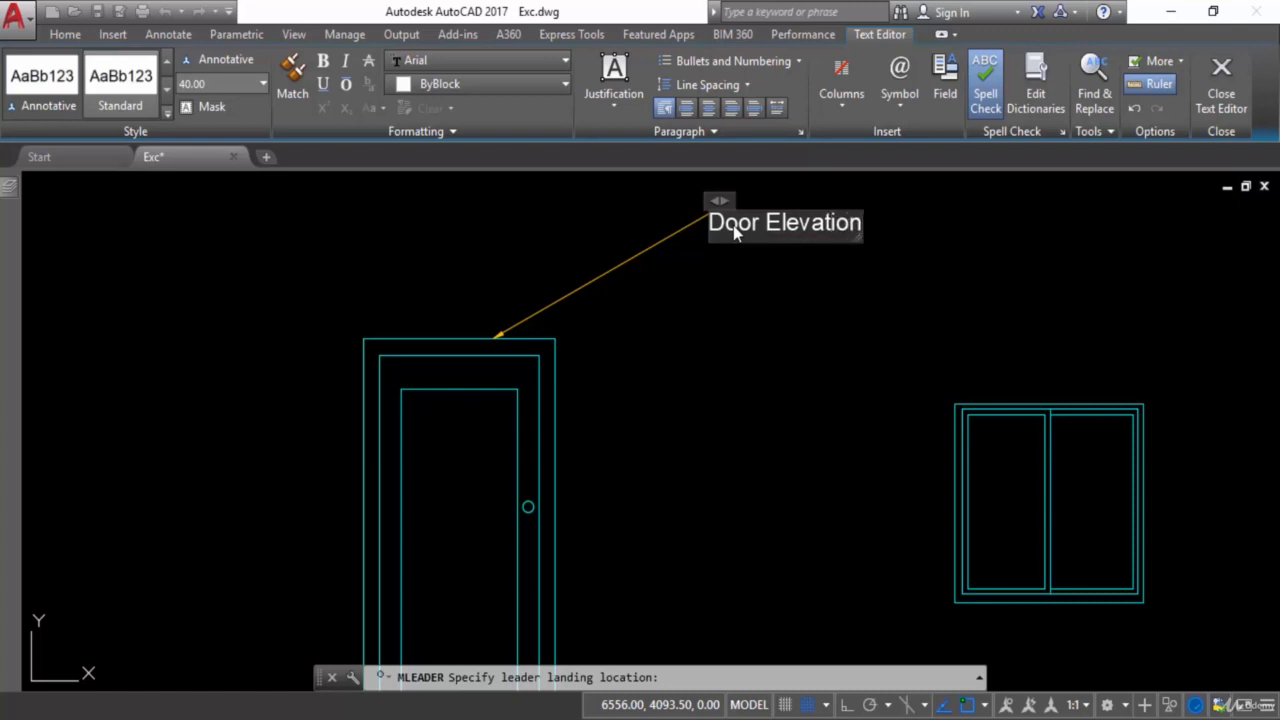
click(743, 272)
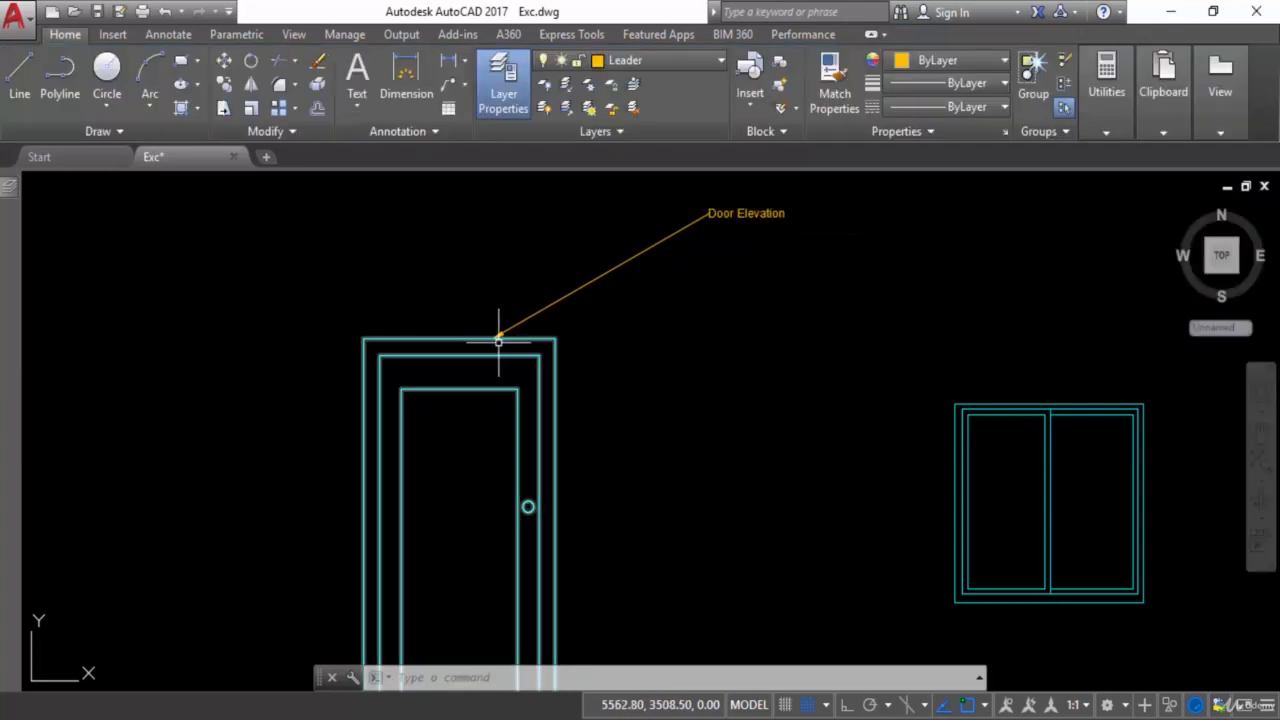
Add a multileader reading "Alum Wndow" from the window's top edge to a landing at about 8794, 3822.
click(450, 87)
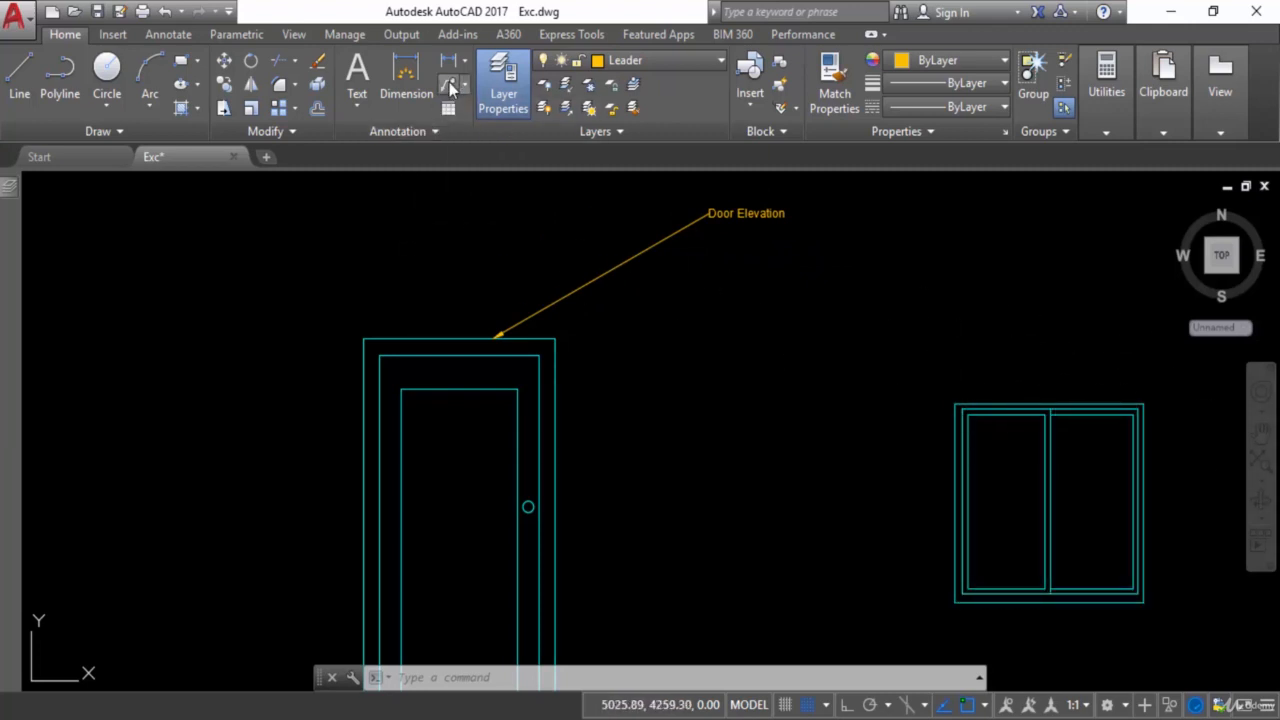
click(1007, 405)
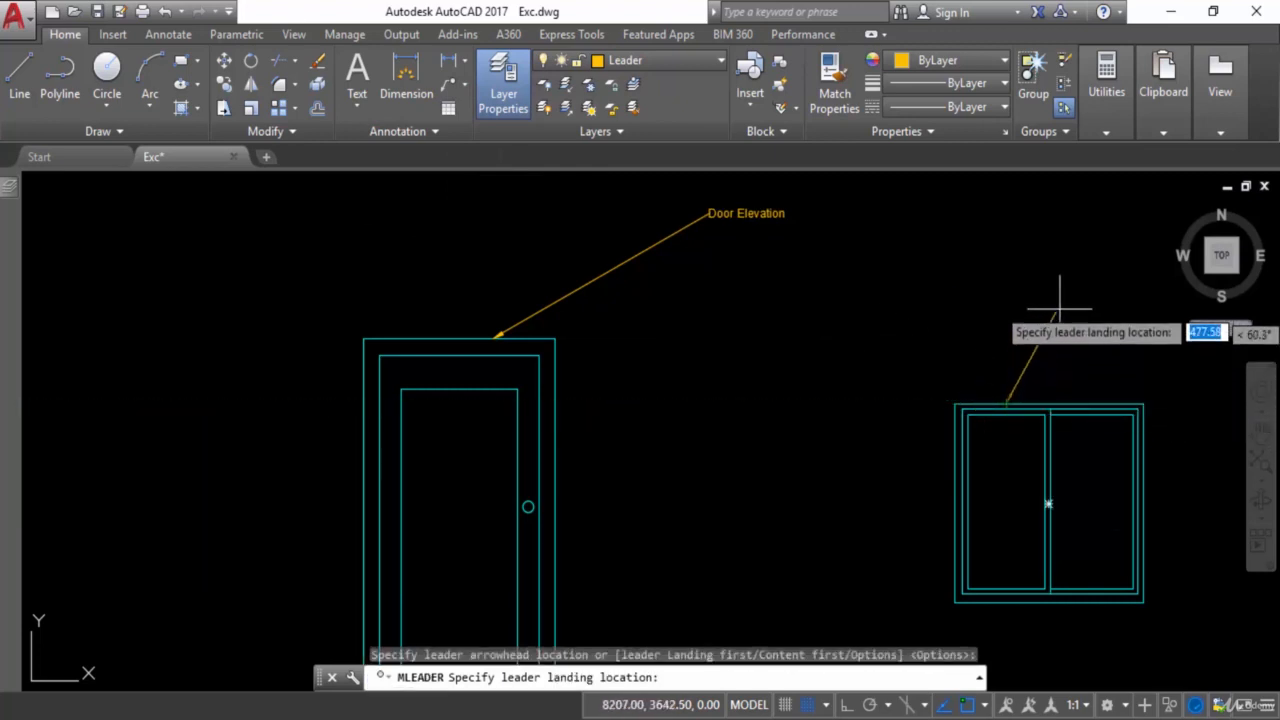
mouse_move(1094, 289)
middle_down()
mouse_move(991, 329)
mouse_move(904, 337)
middle_up()
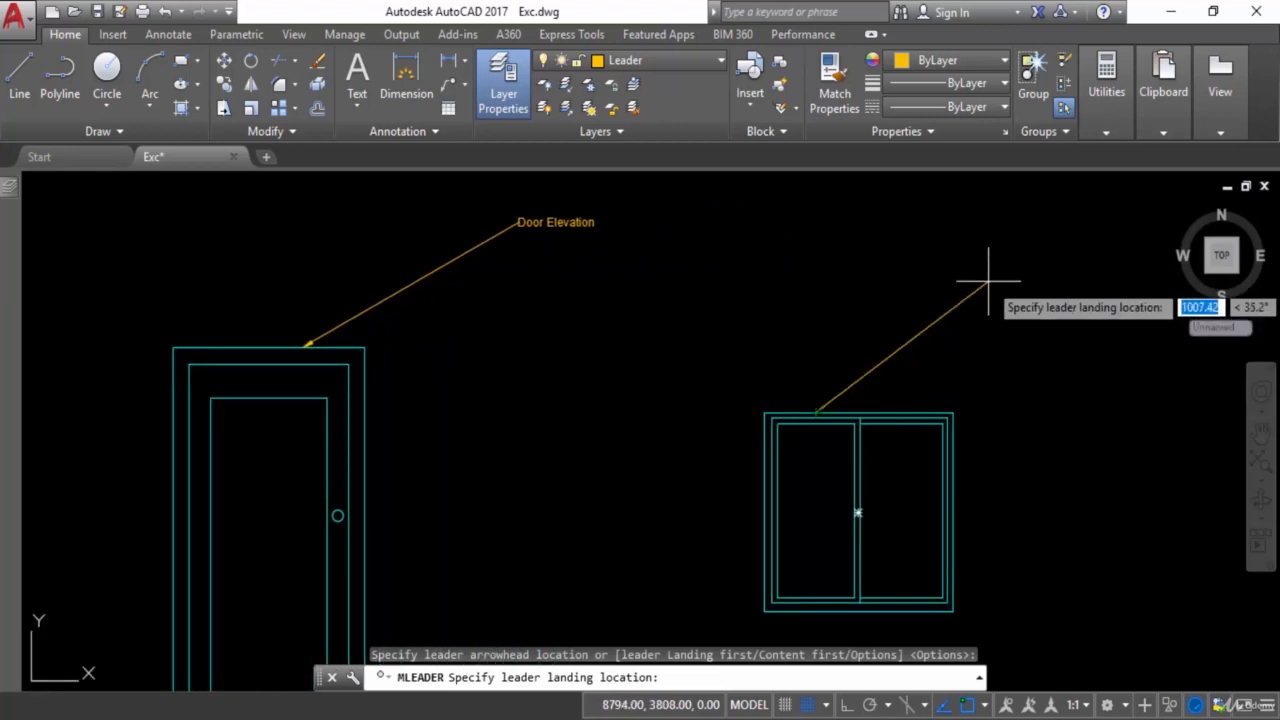
click(988, 281)
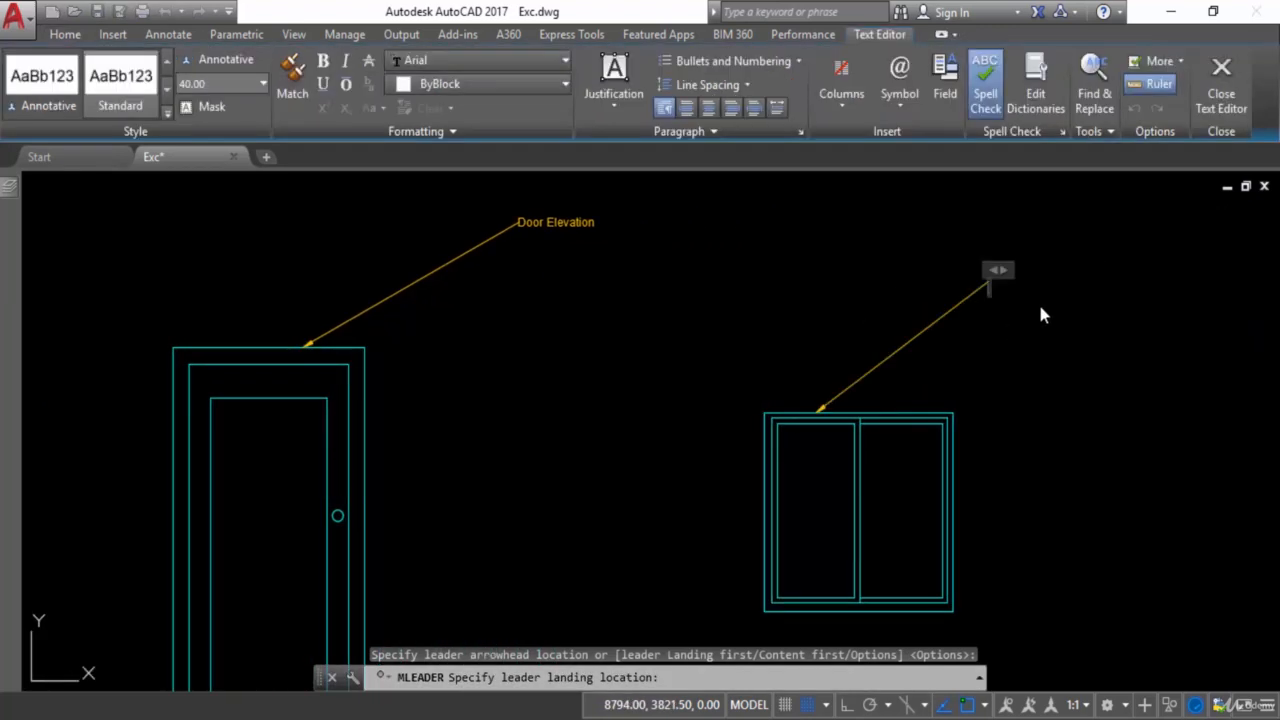
text(Alu)
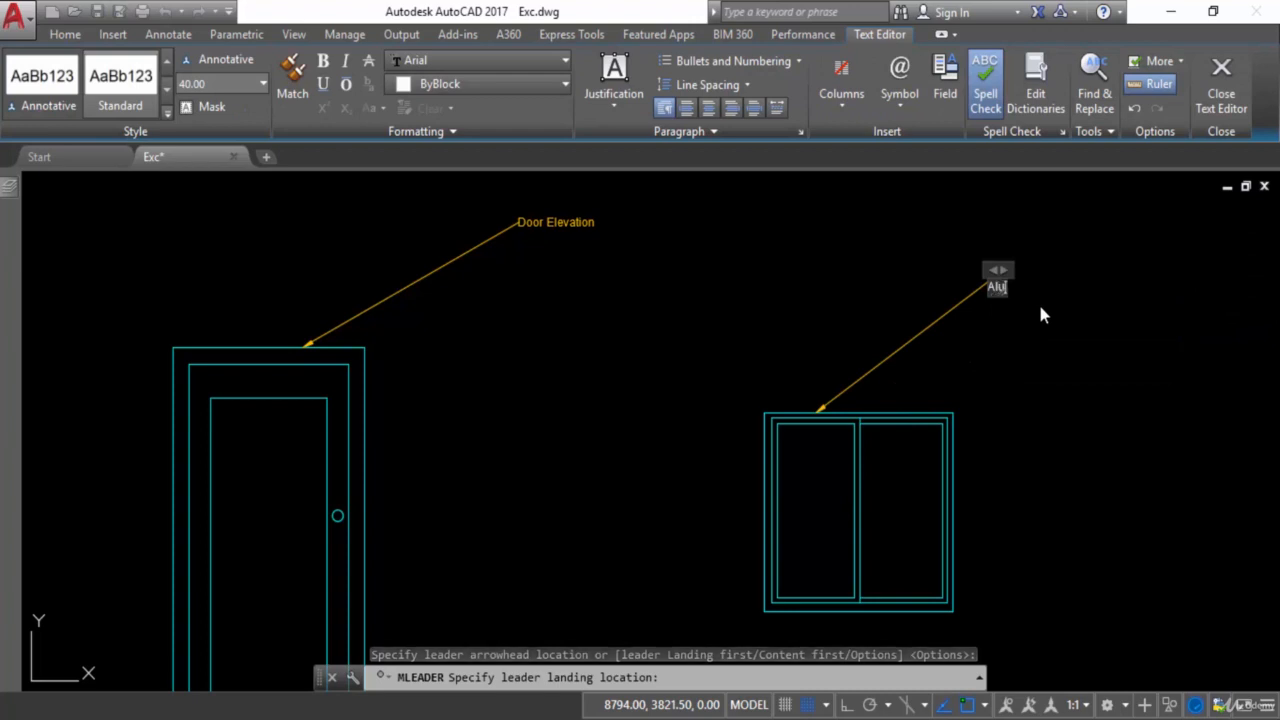
text(m Wndow)
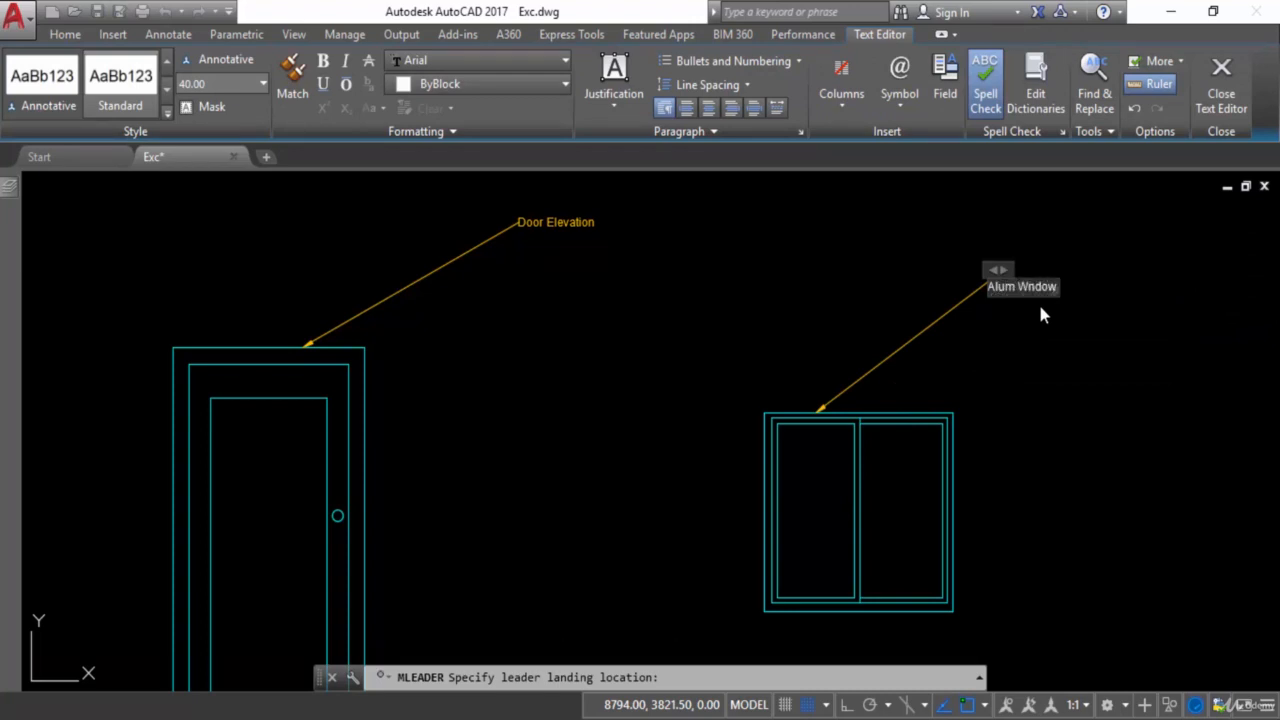
click(1040, 309)
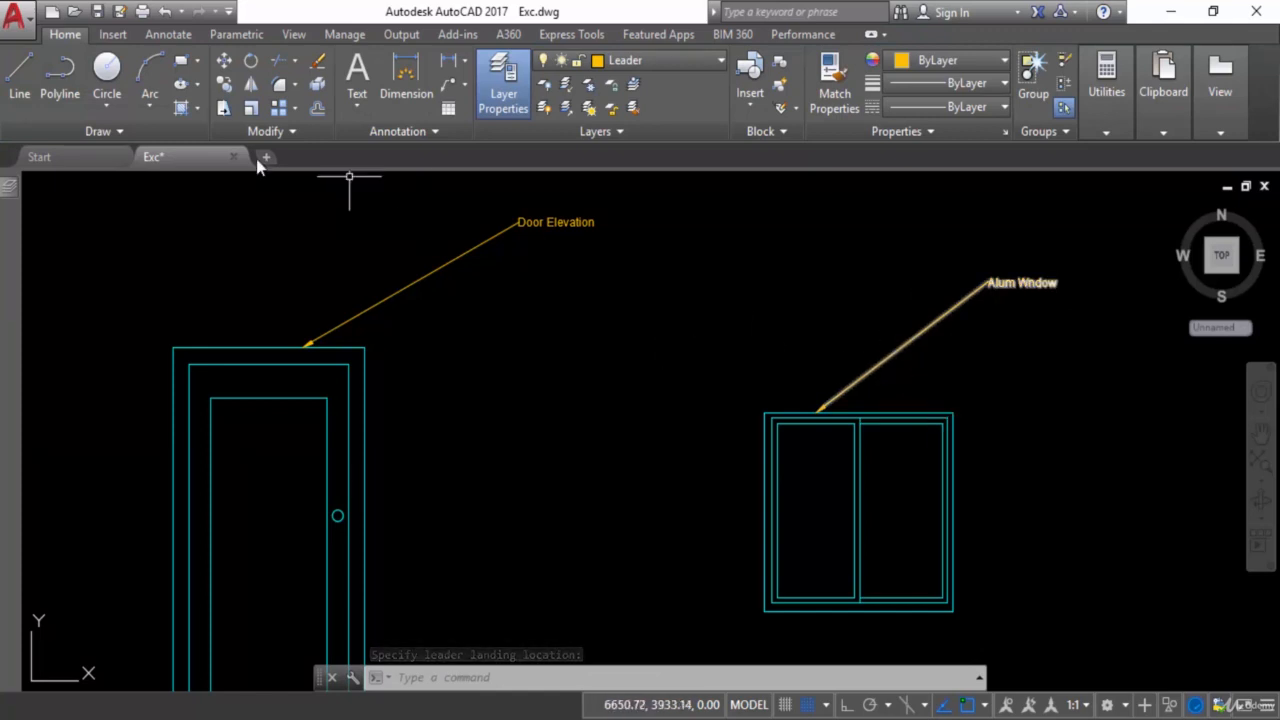
Examine the Standard multileader style's arrowhead symbol choices, arrowhead size and text height.
click(168, 37)
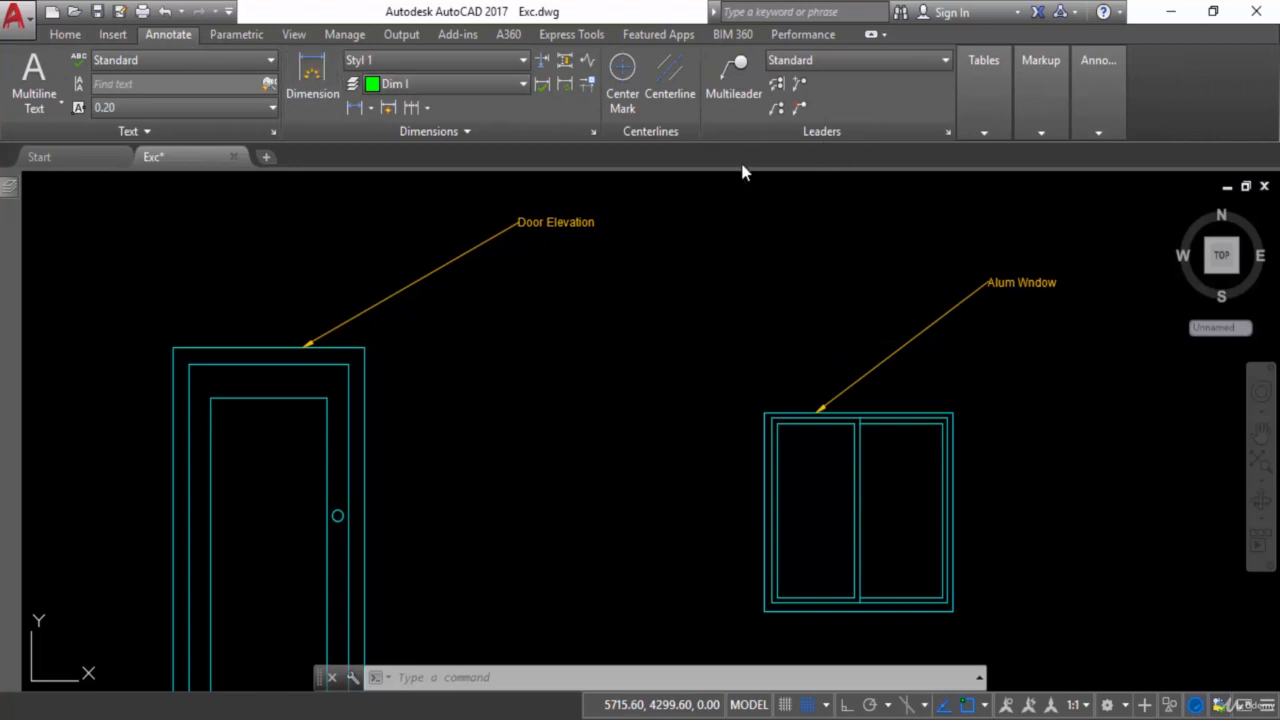
click(947, 136)
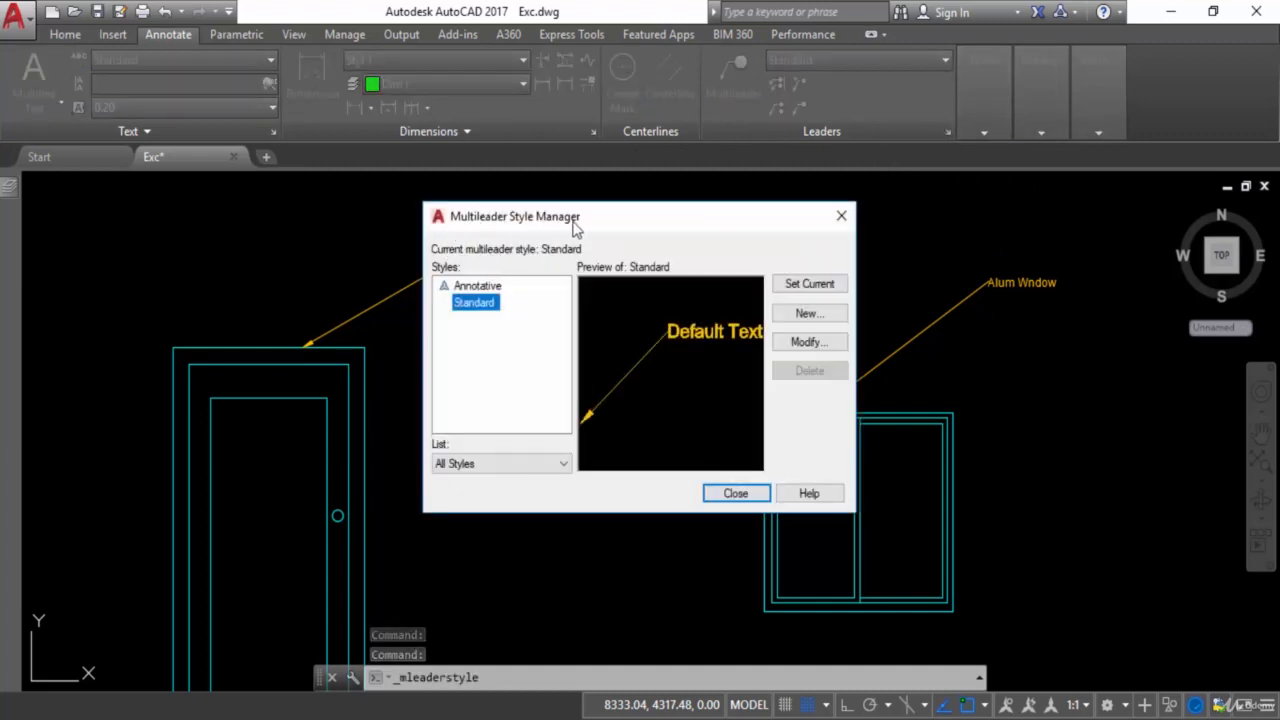
click(808, 343)
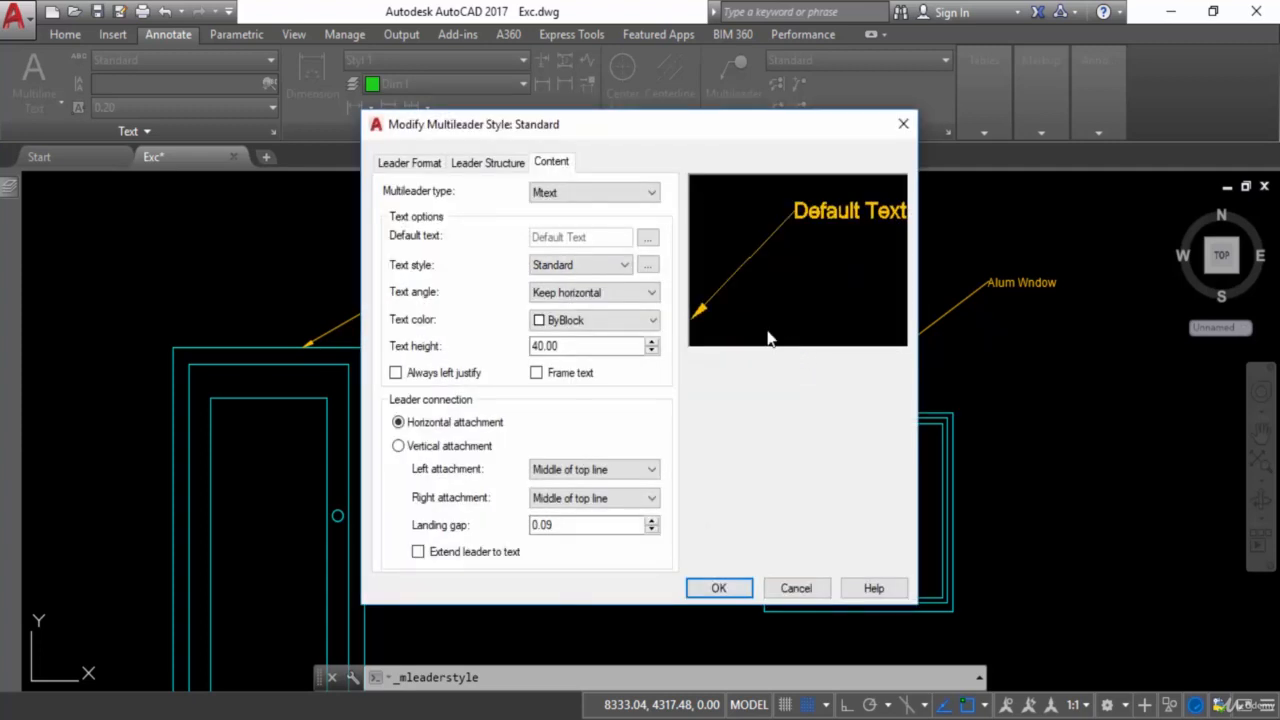
click(403, 165)
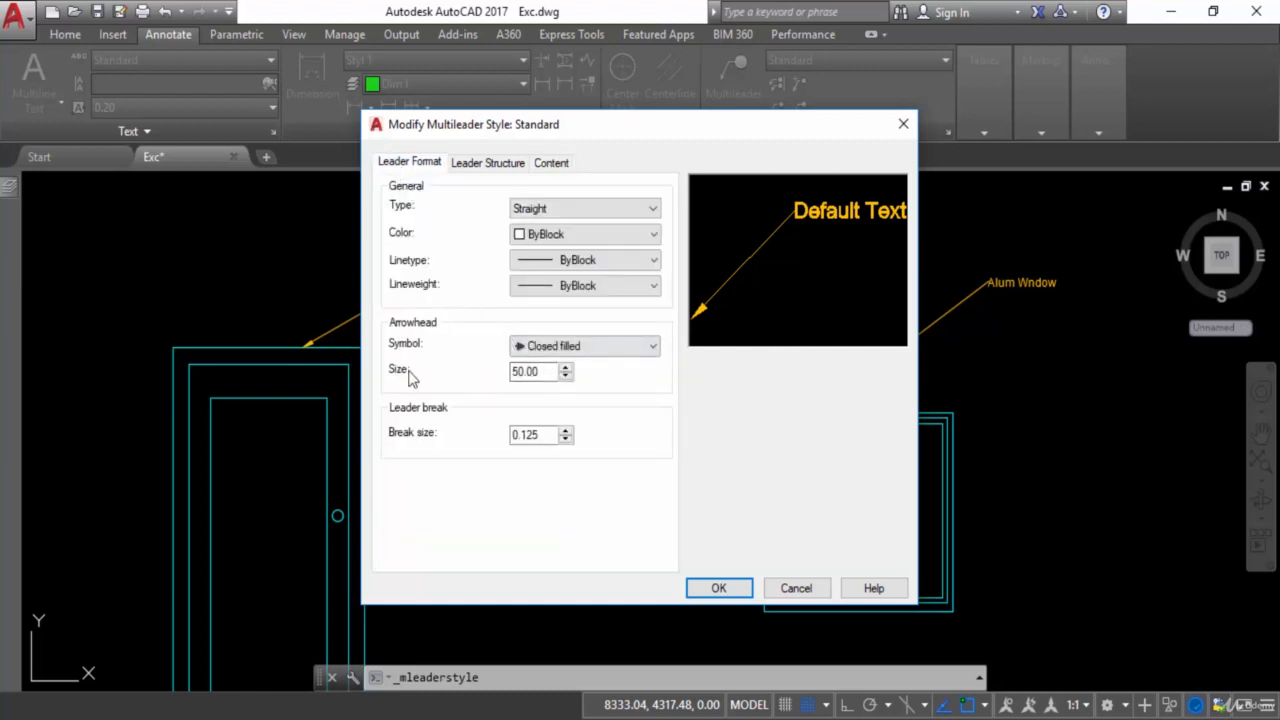
double_click(531, 371)
click(596, 346)
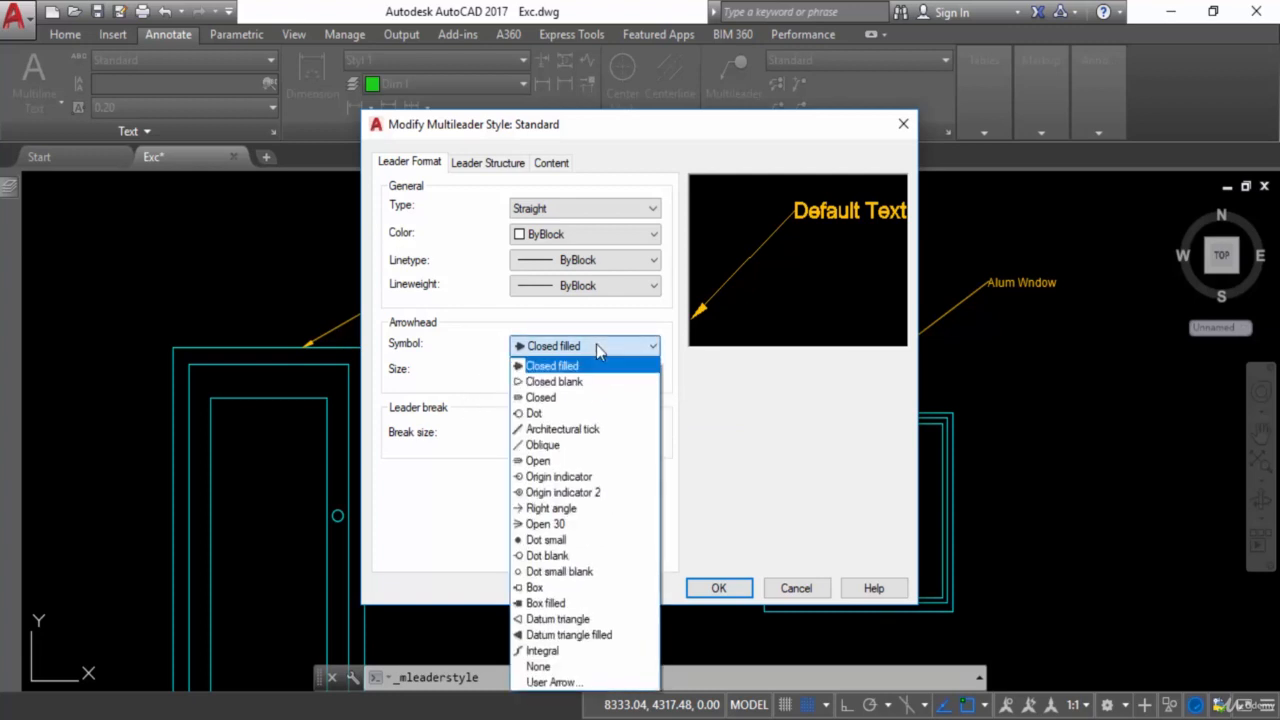
click(596, 346)
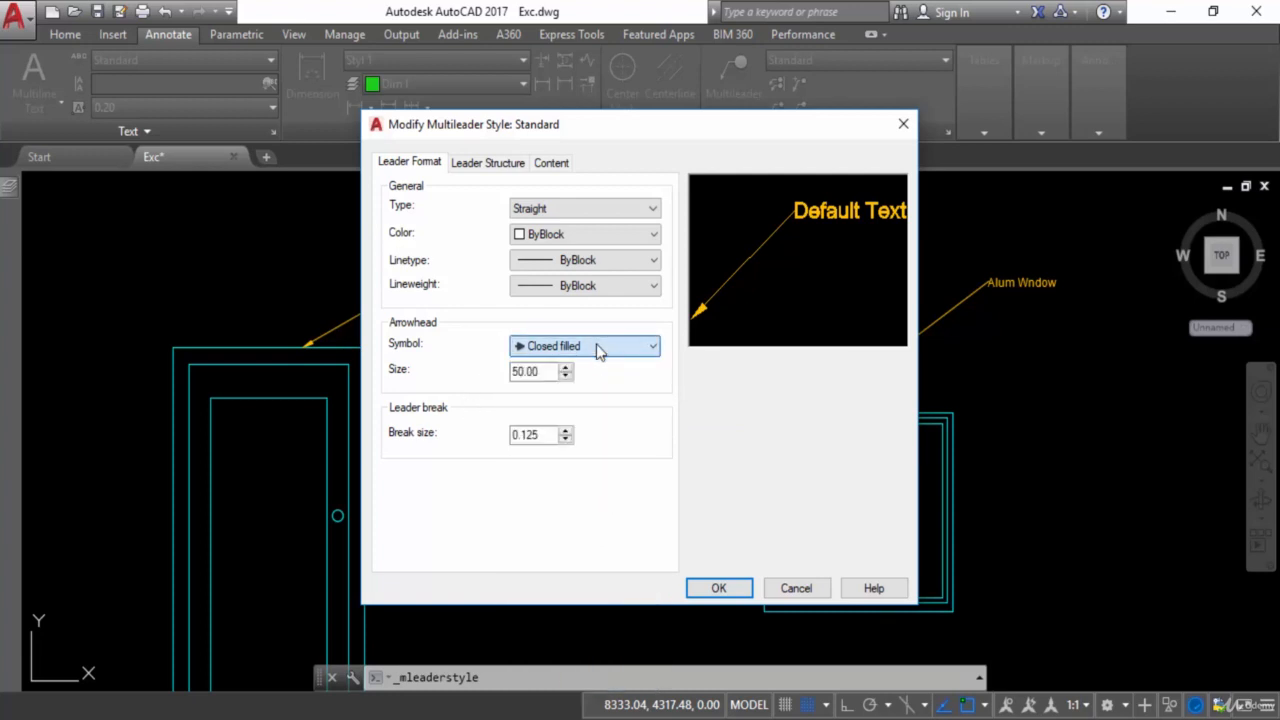
click(555, 168)
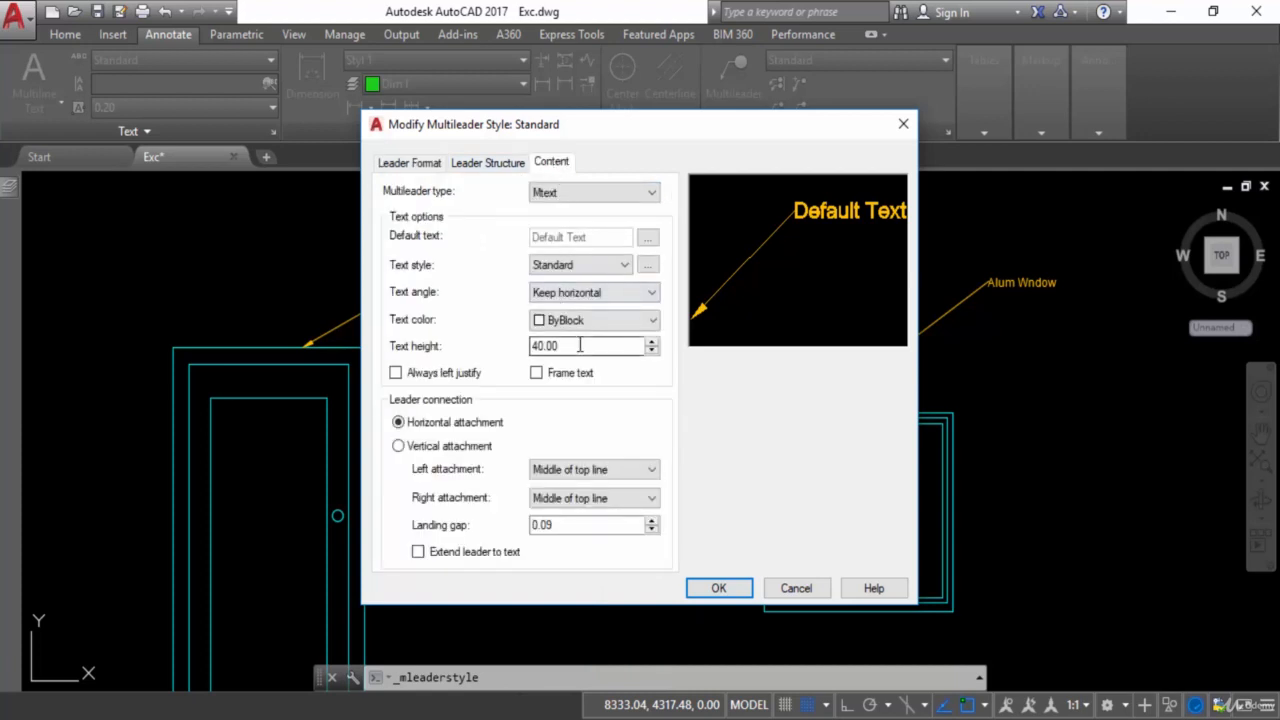
drag(580, 345, 520, 352)
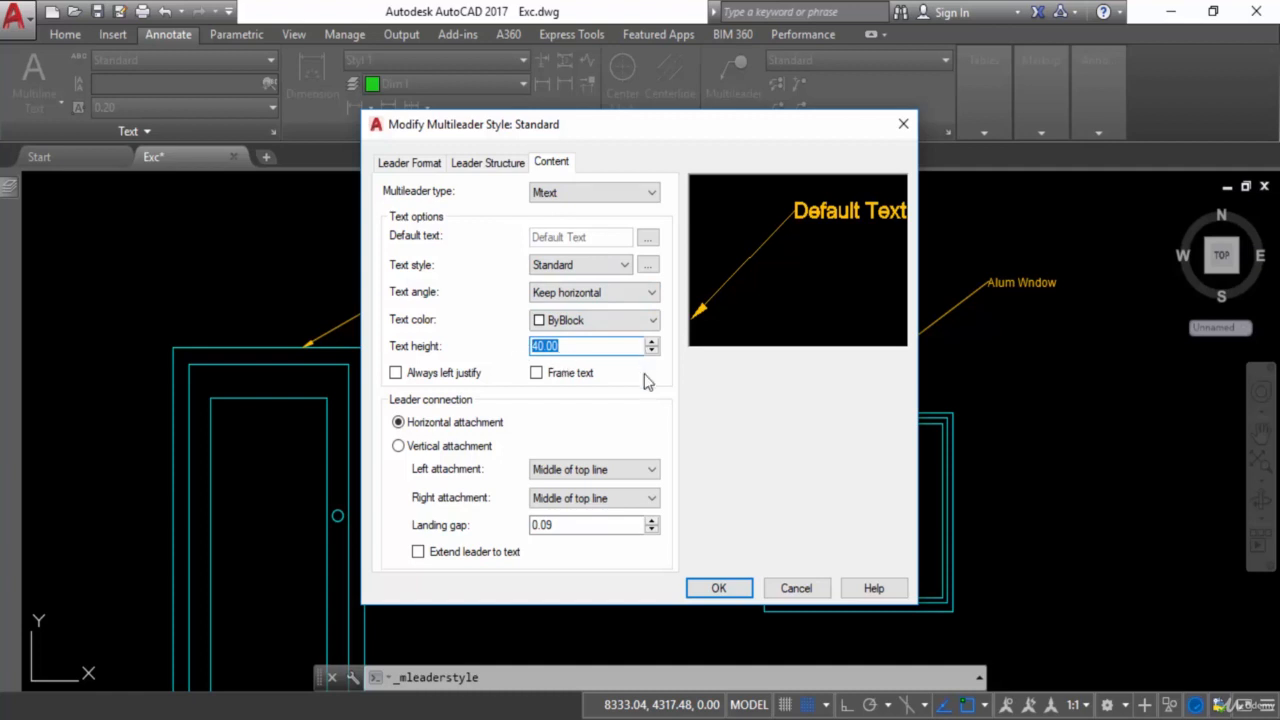
Accept the Standard multileader style's settings, set it as the current style and close the style manager.
click(724, 588)
click(823, 288)
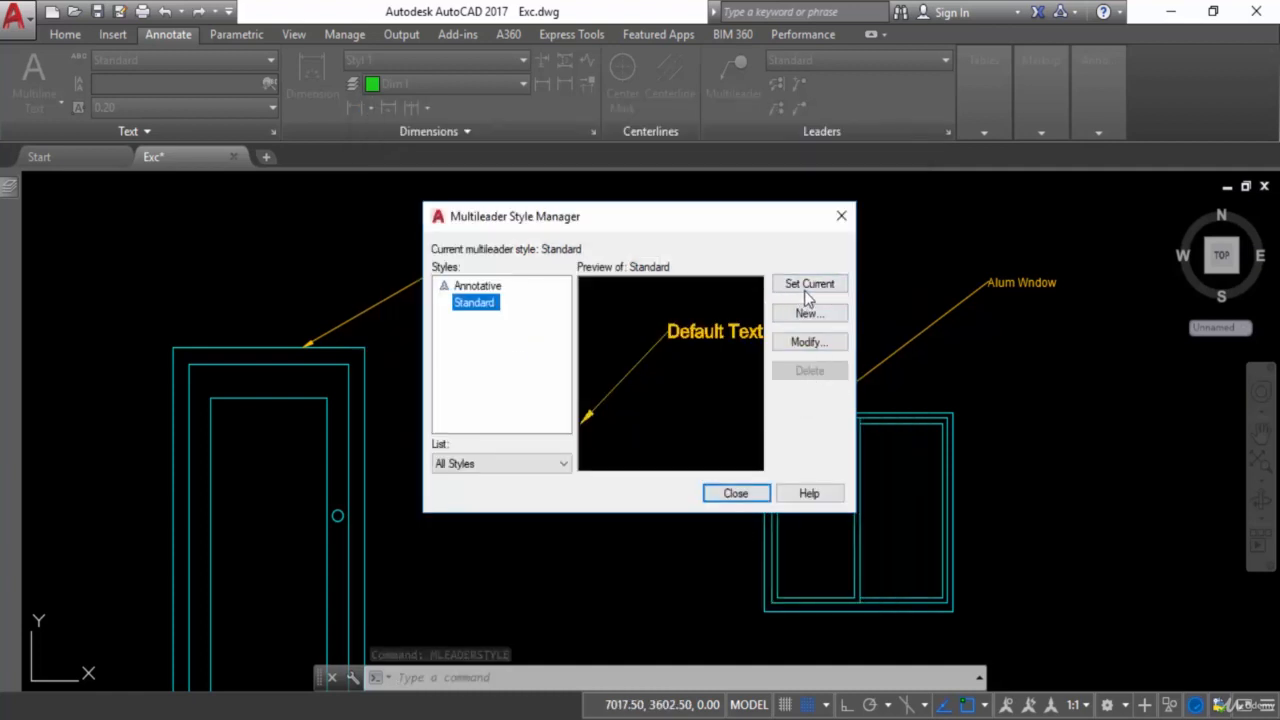
click(810, 290)
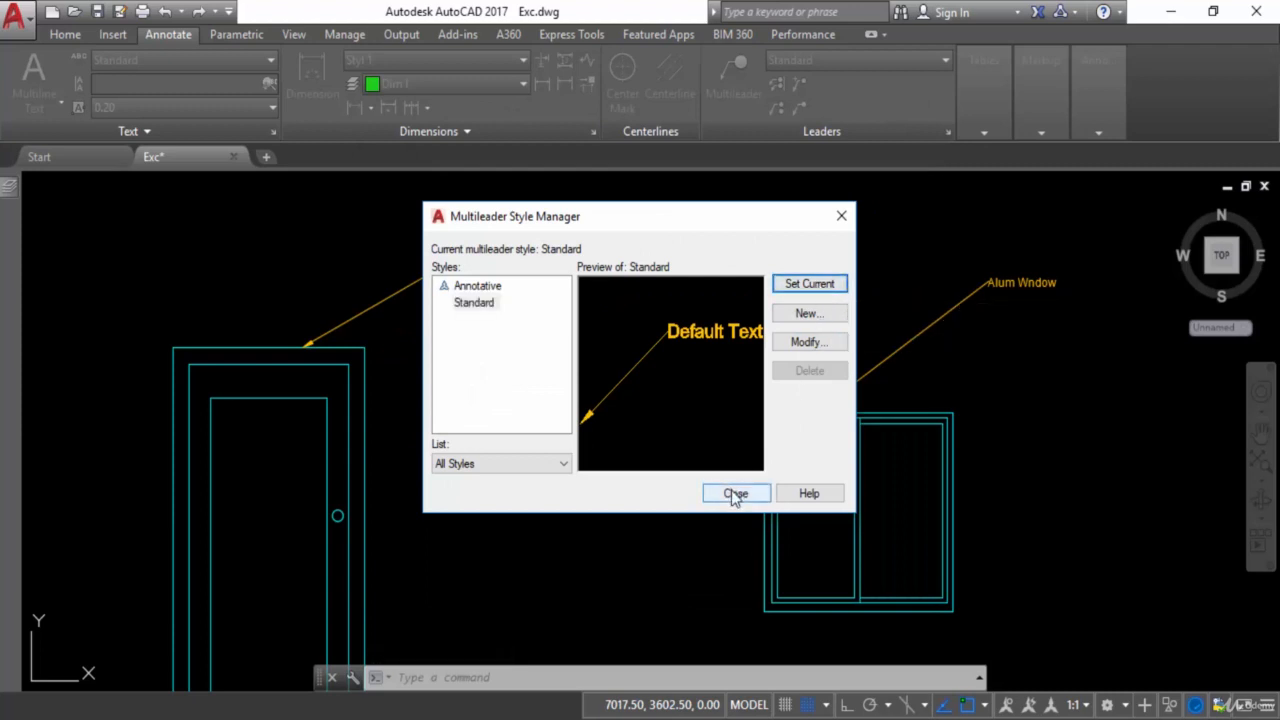
click(735, 494)
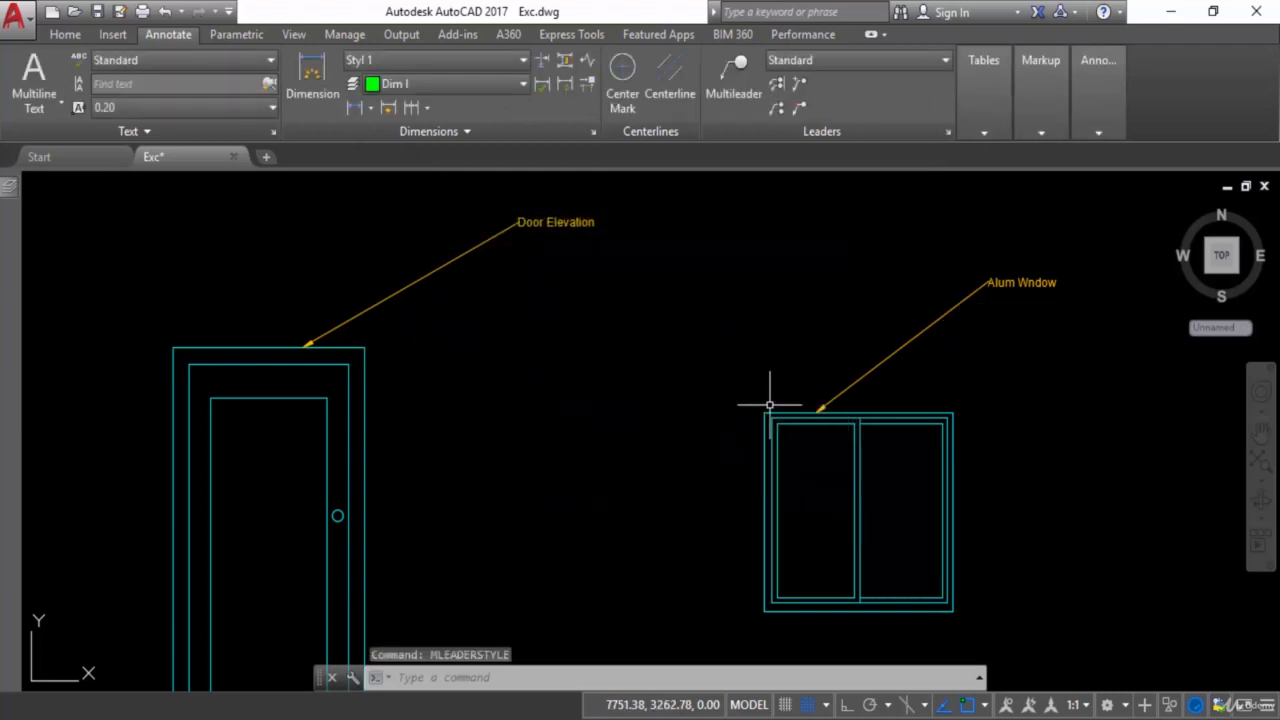